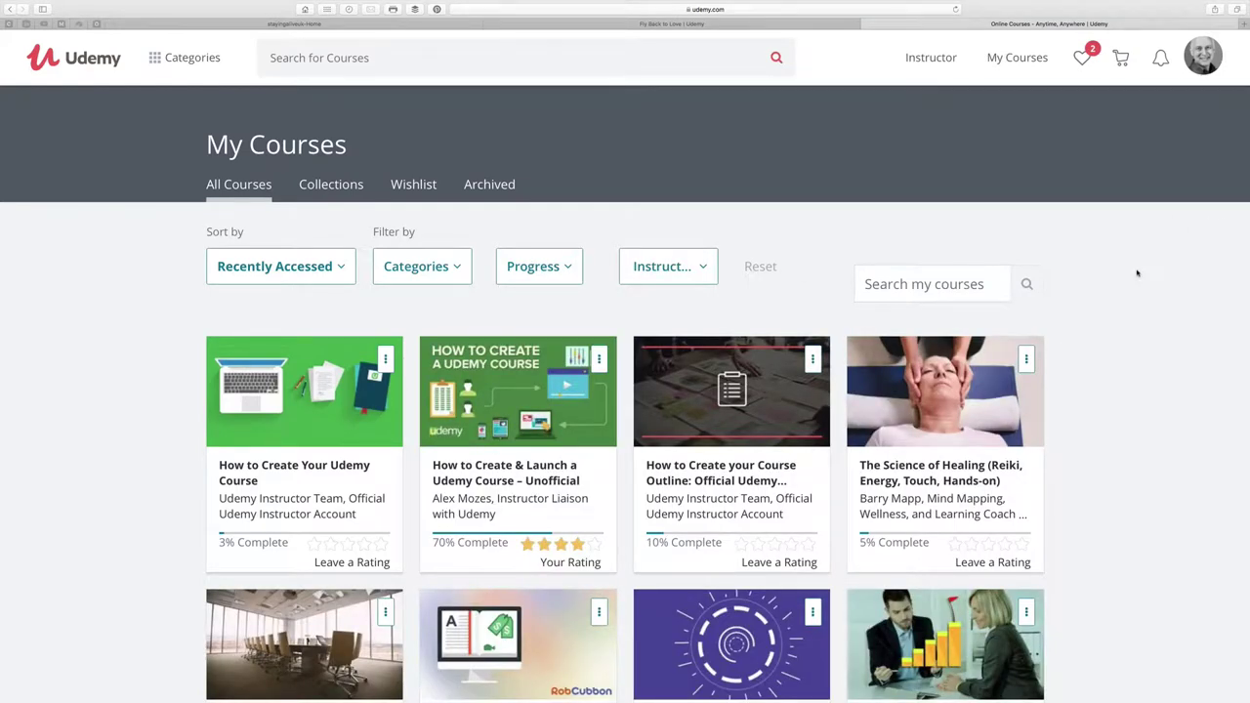
Return to My Courses and give How to Create Your Udemy Course five stars.
{"action": "scroll", "coordinate": [1137, 272], "scroll_direction": "down", "scroll_amount": 3}
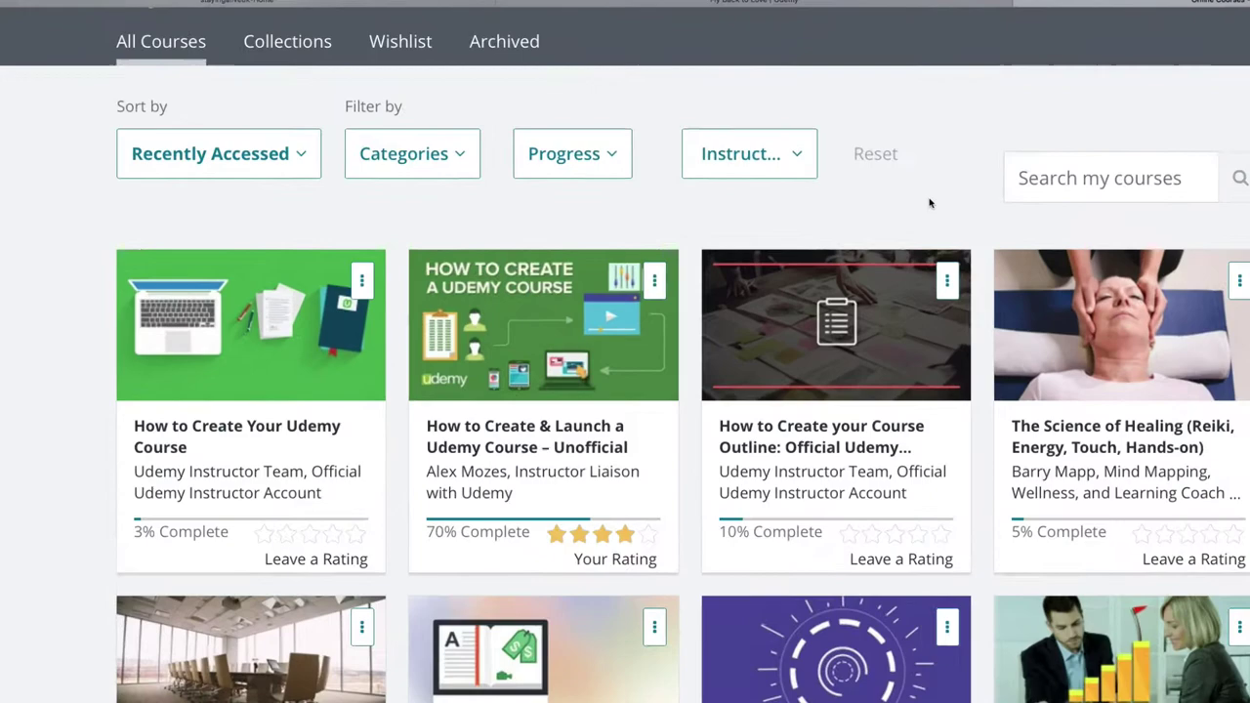
{"action": "mouse_move", "coordinate": [989, 51]}
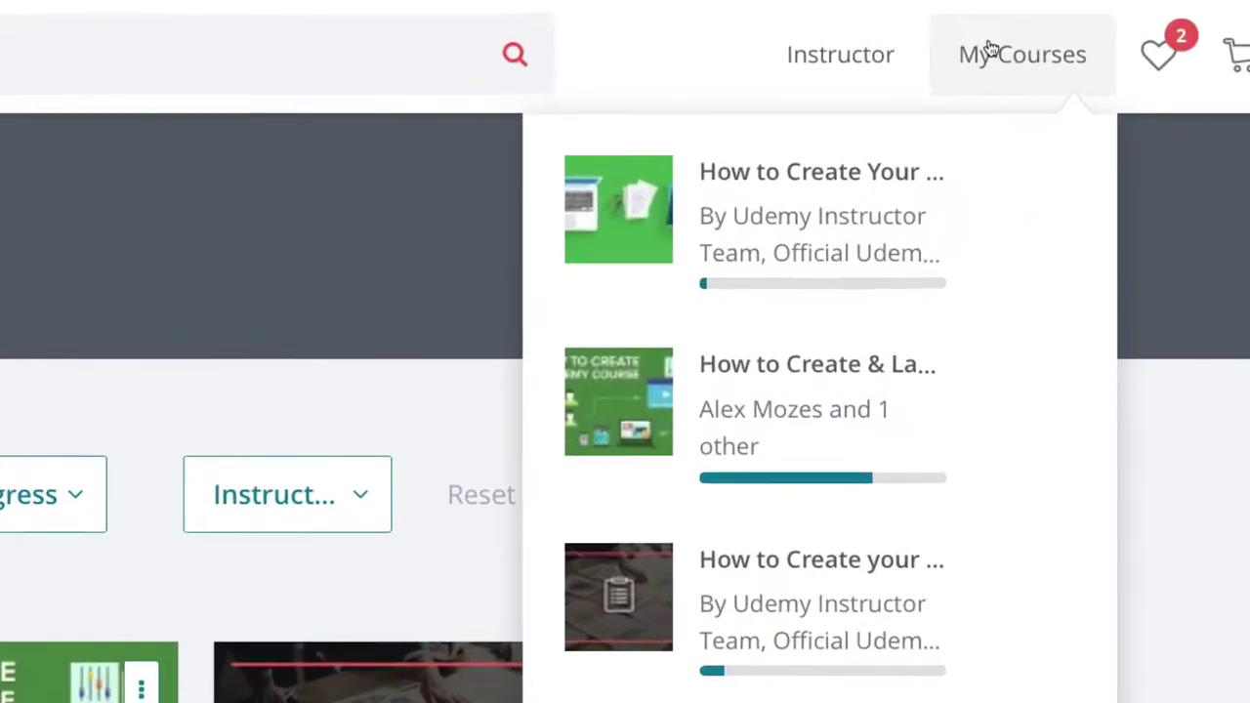
{"action": "left_click", "coordinate": [1013, 61]}
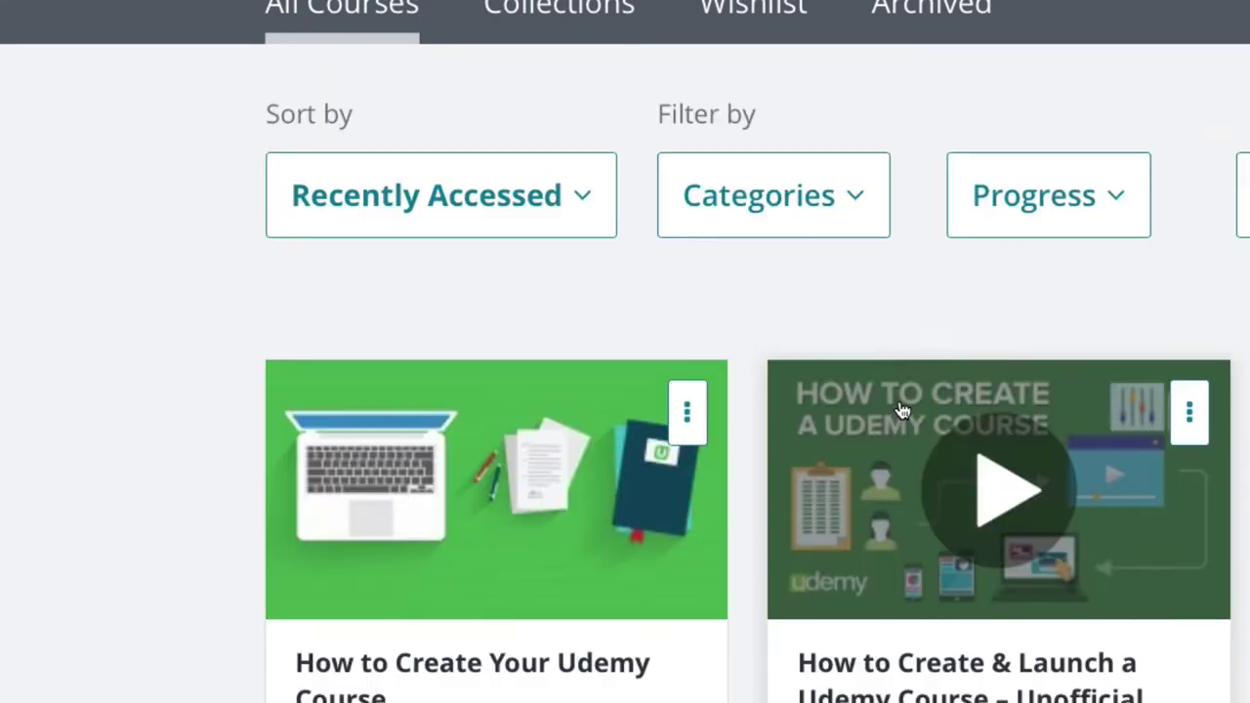
{"action": "scroll", "coordinate": [901, 410], "scroll_direction": "down", "scroll_amount": 3}
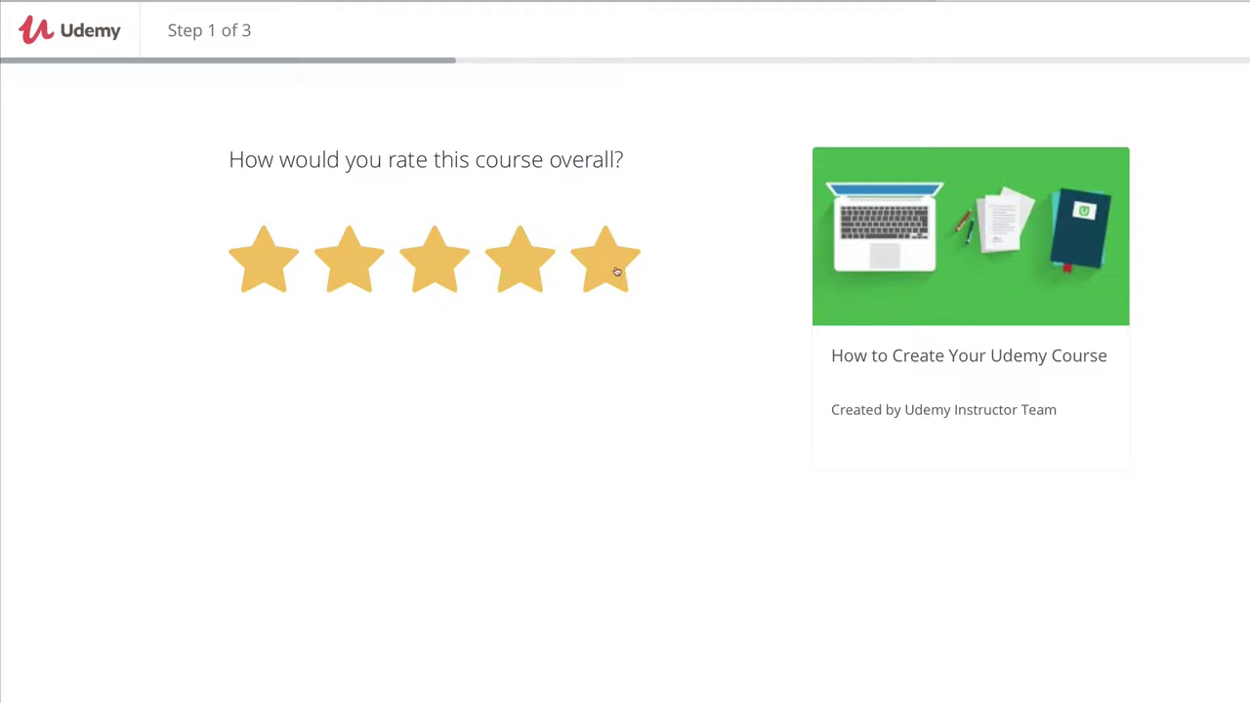
{"action": "left_click", "coordinate": [617, 272]}
Tag the course with Comprehensive Curriculum and an Experienced instructor.
{"action": "scroll", "coordinate": [617, 270], "scroll_direction": "down", "scroll_amount": 3}
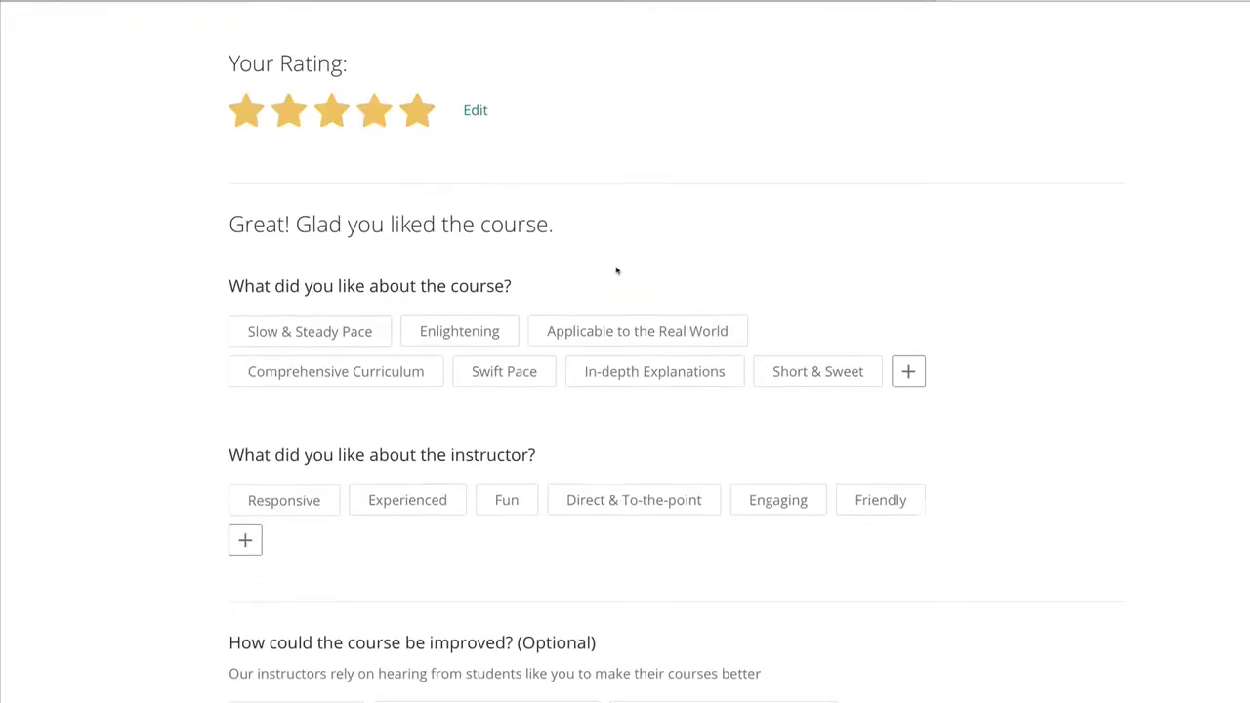
{"action": "scroll", "coordinate": [617, 270], "scroll_direction": "down", "scroll_amount": 2}
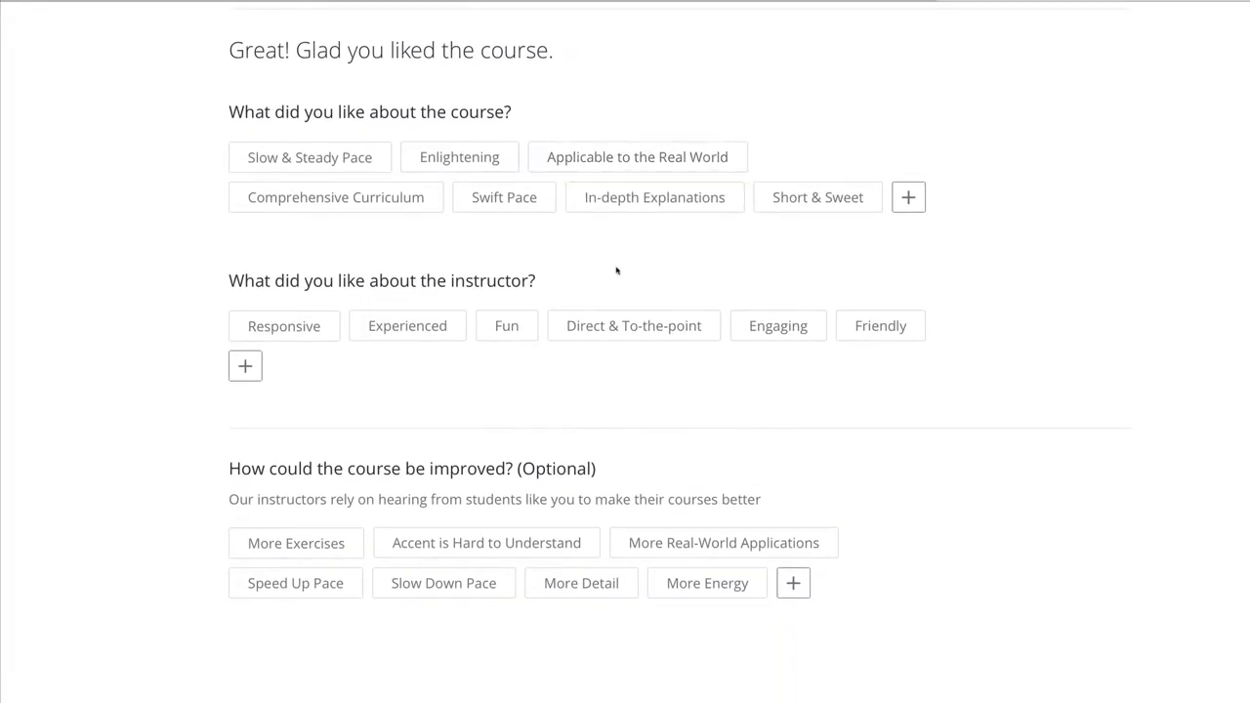
{"action": "scroll", "coordinate": [617, 271], "scroll_direction": "down", "scroll_amount": 1}
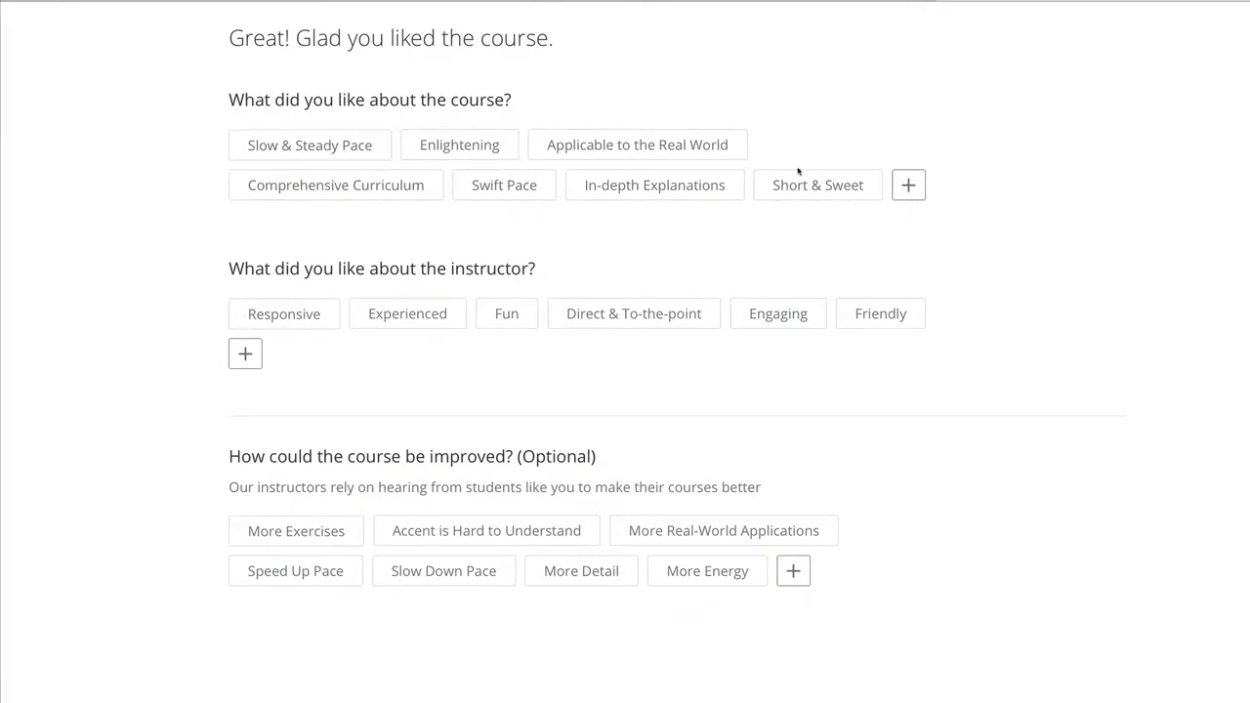
{"action": "scroll", "coordinate": [734, 264], "scroll_direction": "down", "scroll_amount": 3}
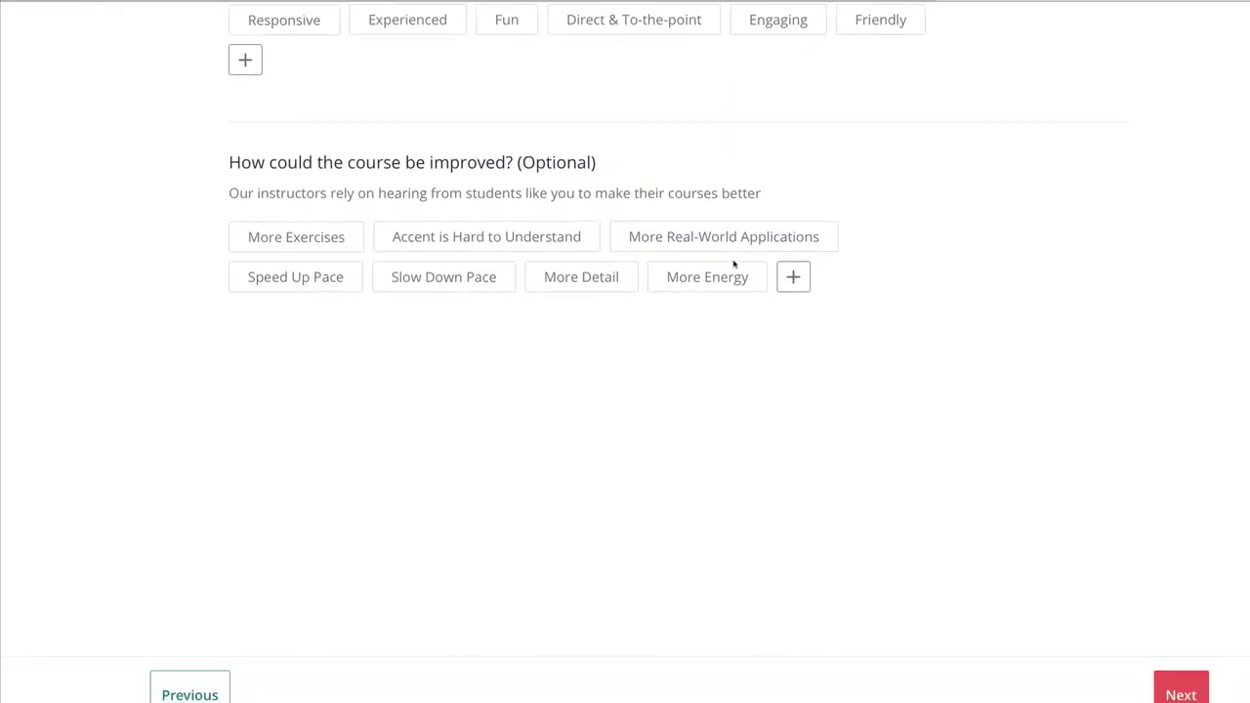
{"action": "scroll", "coordinate": [734, 264], "scroll_direction": "up", "scroll_amount": 4}
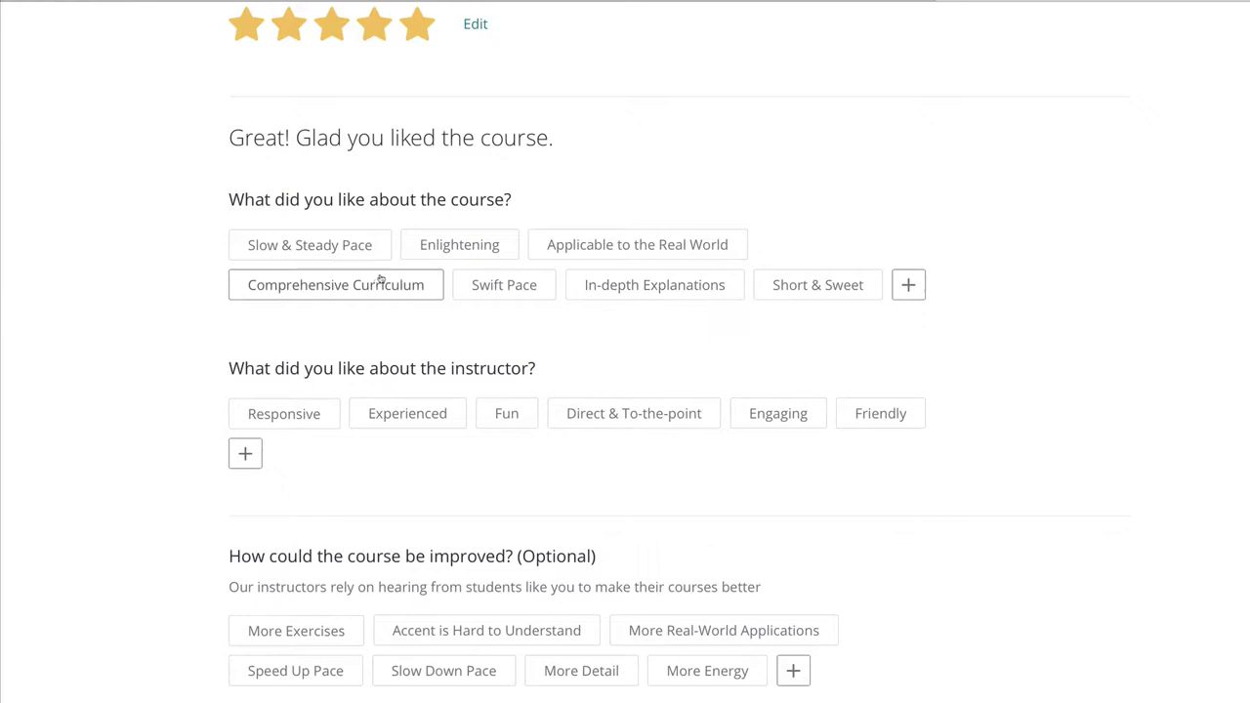
{"action": "left_click", "coordinate": [391, 285]}
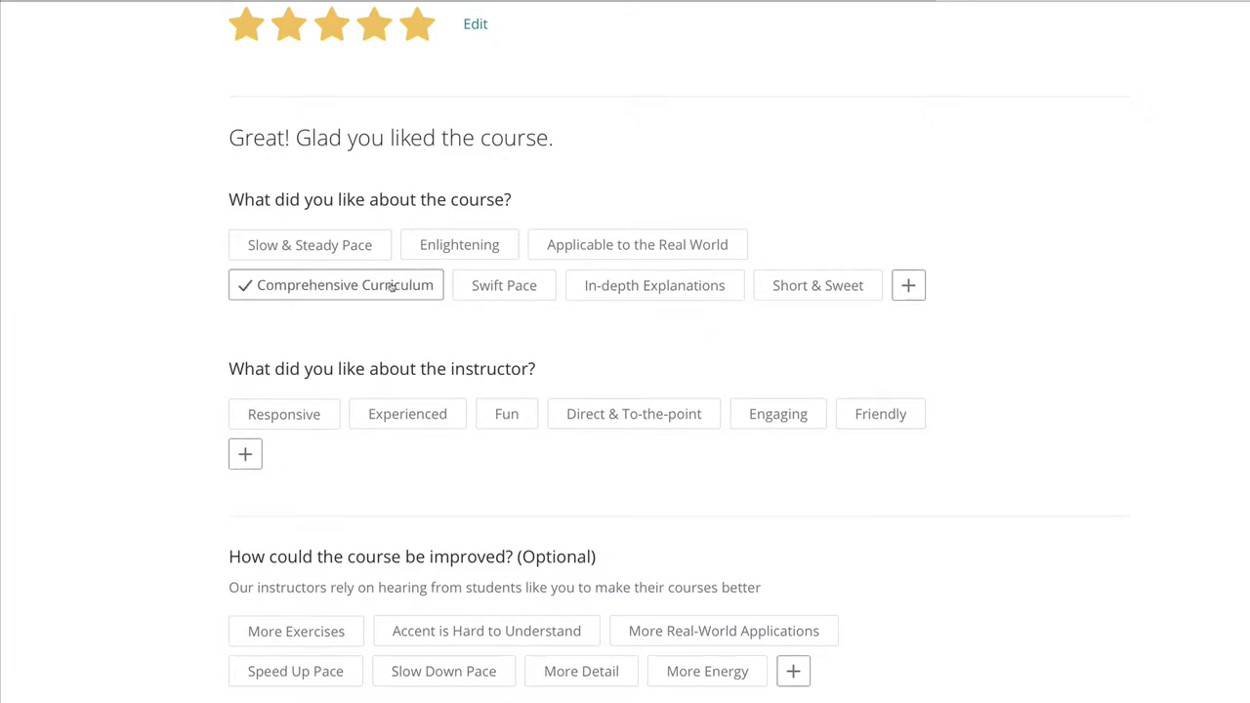
{"action": "scroll", "coordinate": [561, 381], "scroll_direction": "down", "scroll_amount": 2}
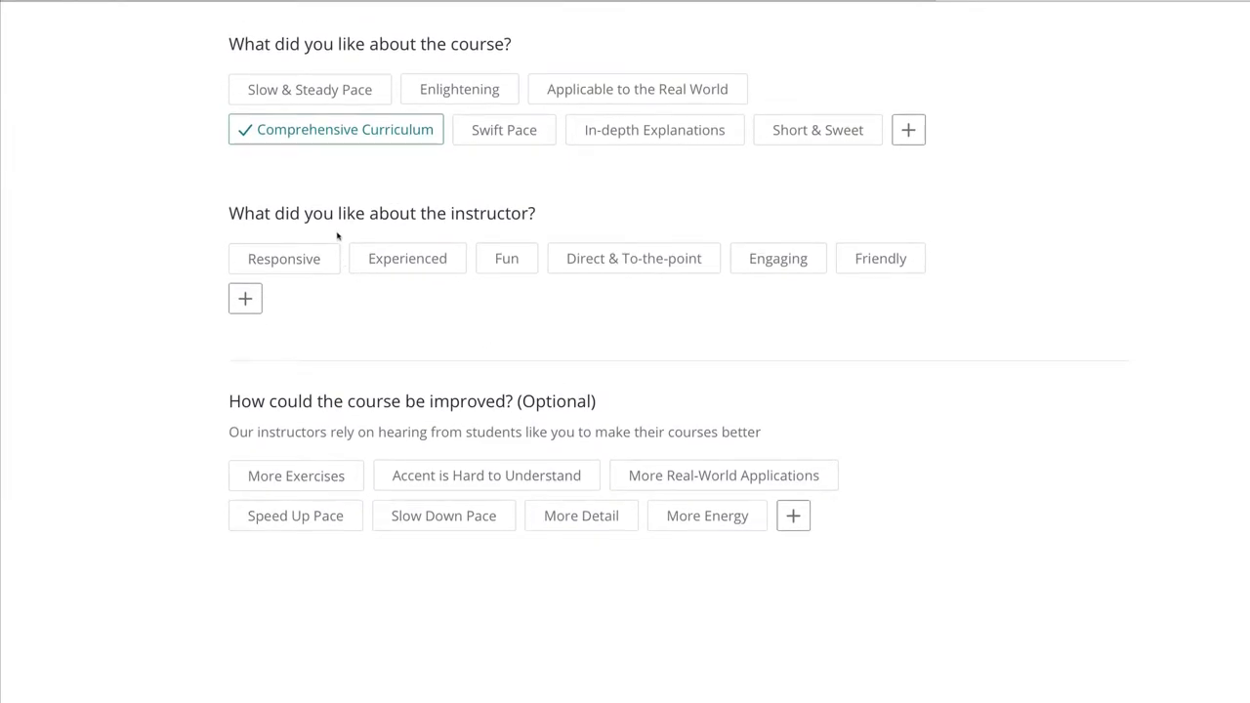
{"action": "left_click", "coordinate": [409, 267]}
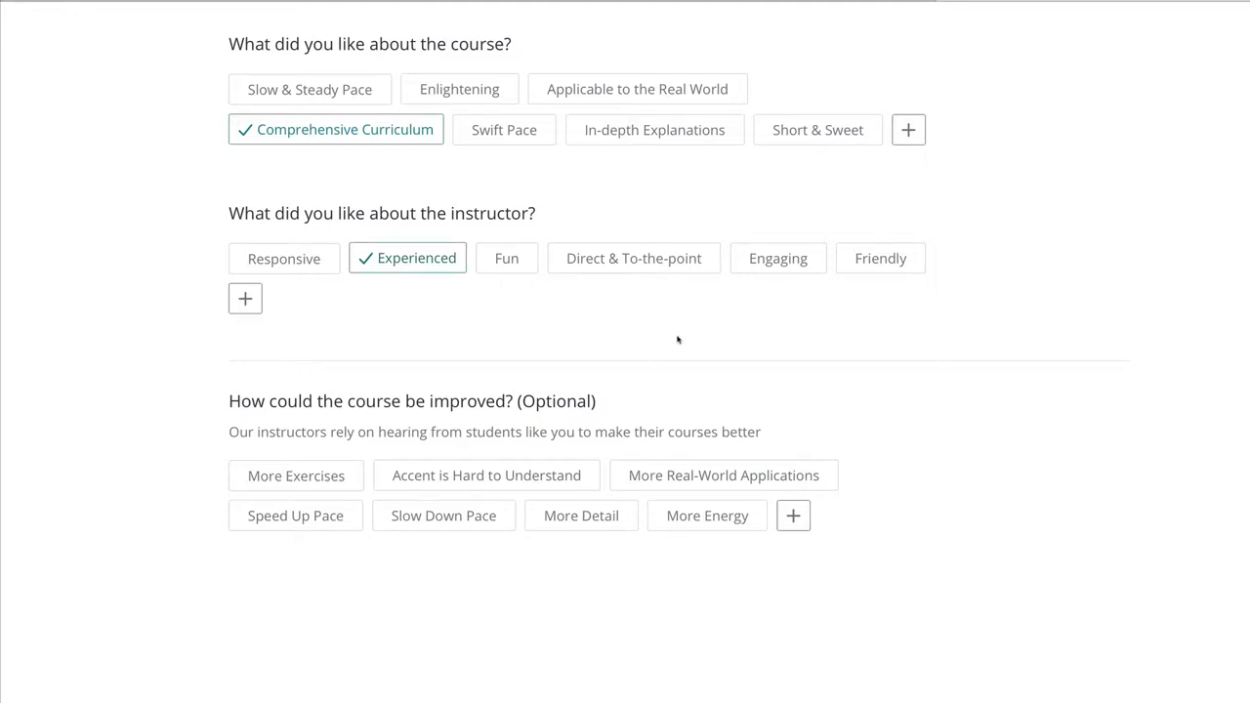
{"action": "scroll", "coordinate": [678, 338], "scroll_direction": "down", "scroll_amount": 3}
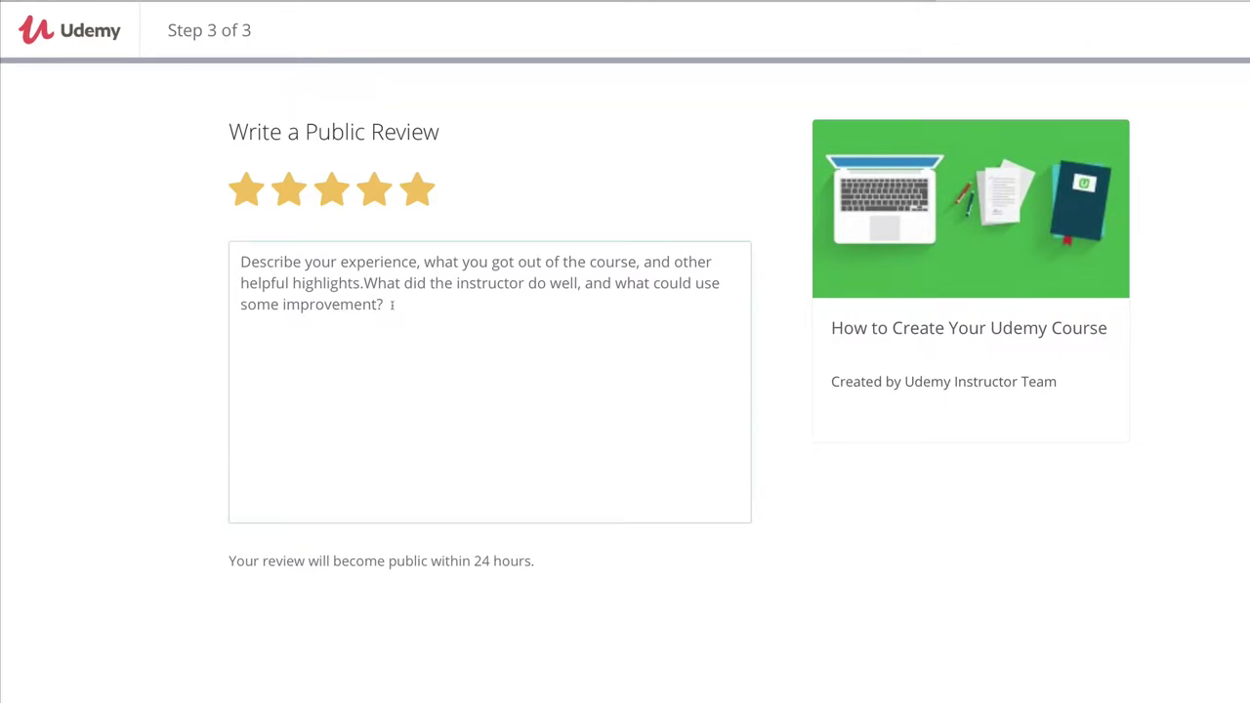
Write 'Great course' in the public review box, deleting the stray characters first.
{"action": "type", "text": "nnn"}
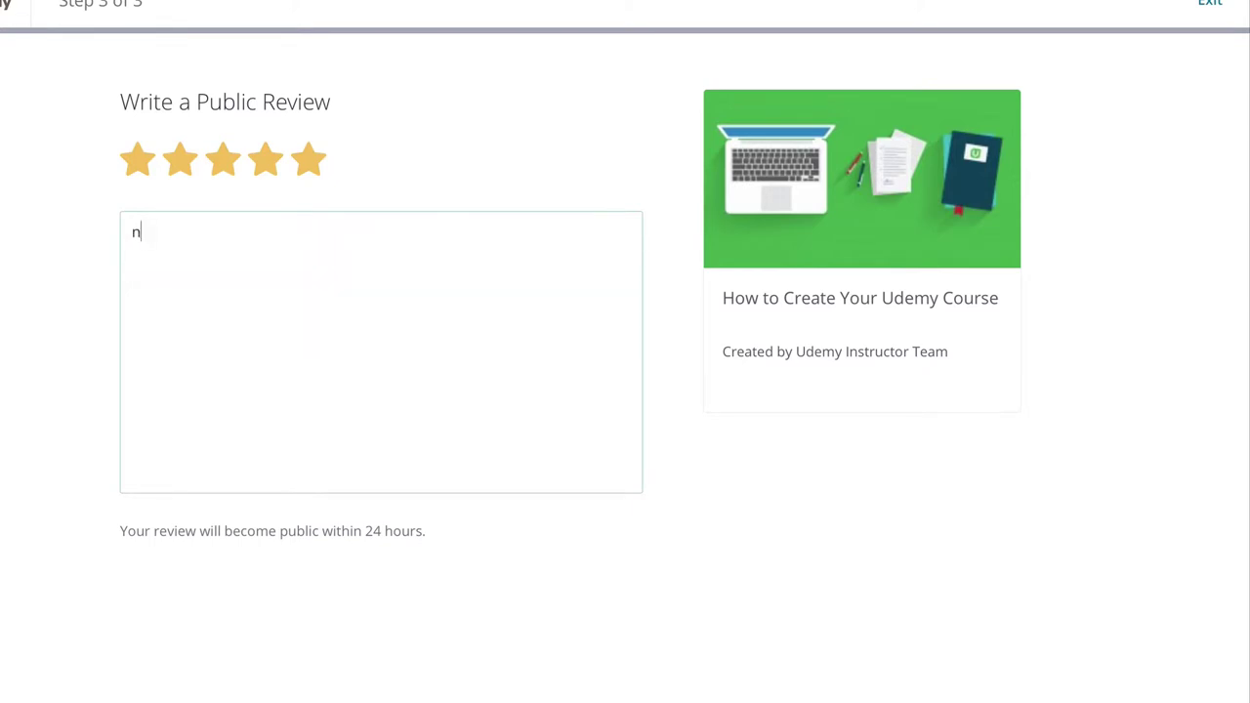
{"action": "key", "text": "BackSpace"}
{"action": "key", "text": "BackSpace"}
{"action": "key", "text": "BackSpace"}
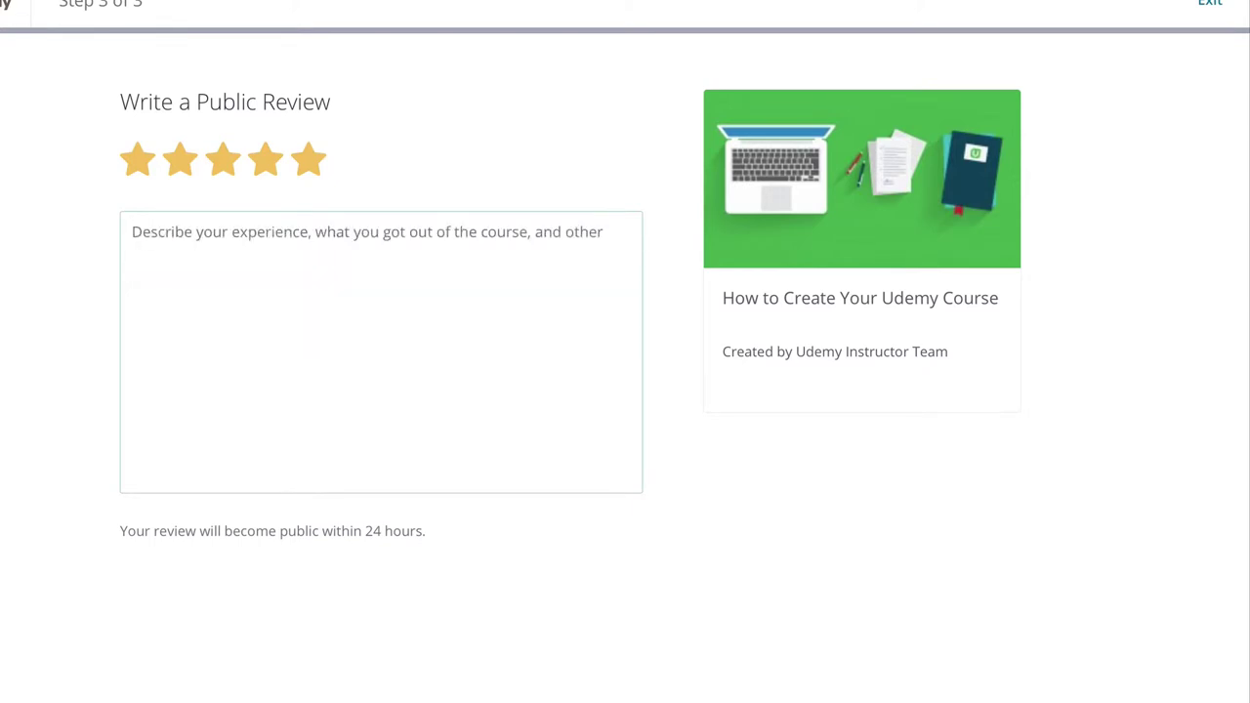
{"action": "type", "text": "Great cours"}
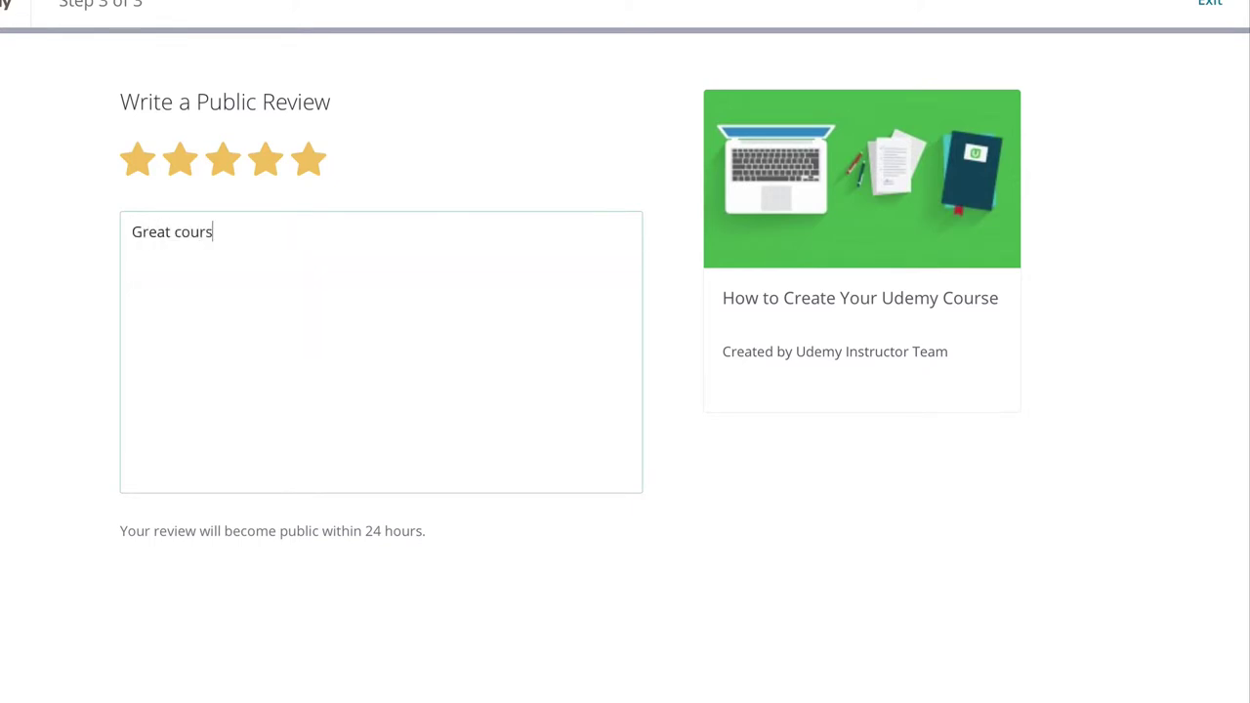
{"action": "type", "text": "e."}
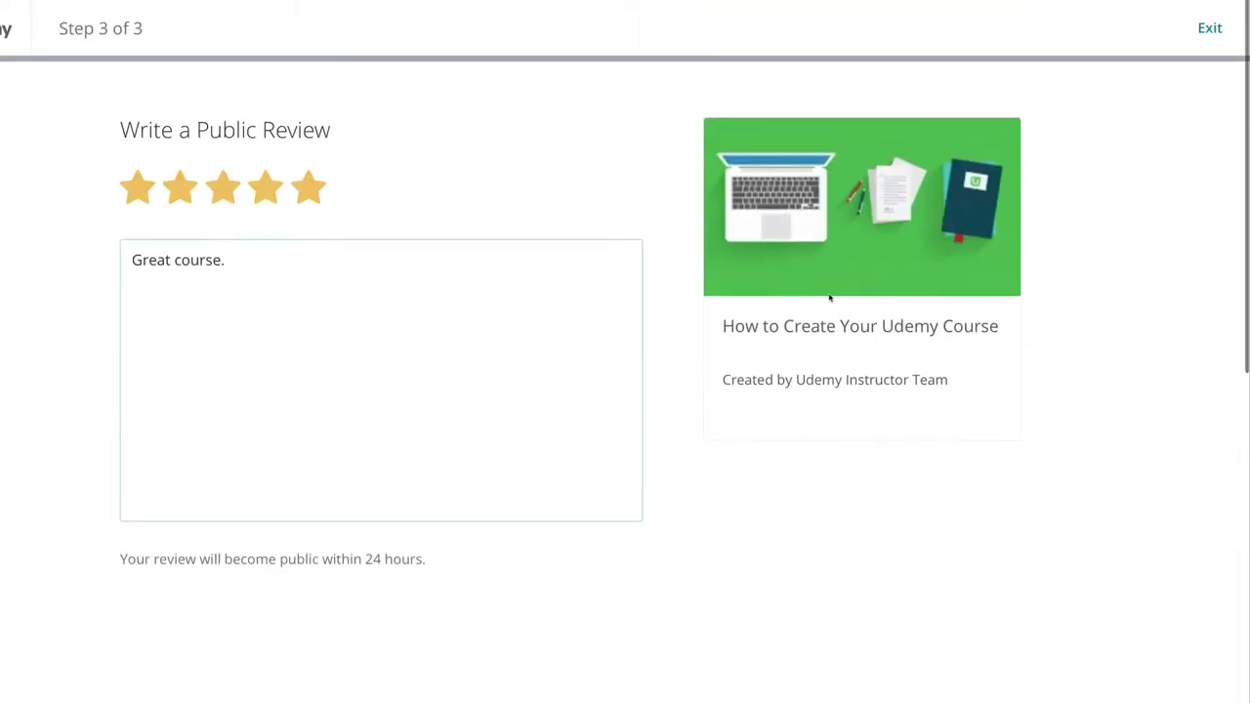
Exit the review wizard and confirm discarding the unsaved written review.
{"action": "left_click", "coordinate": [1208, 21]}
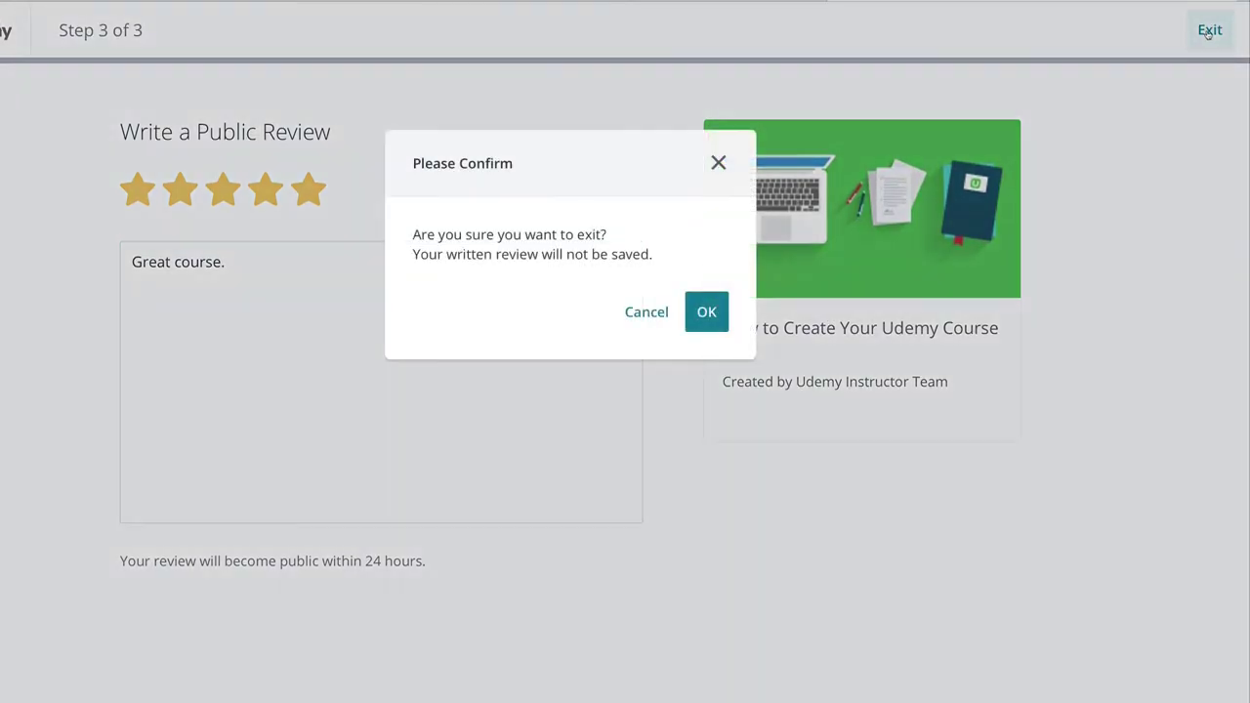
{"action": "left_click", "coordinate": [706, 313]}
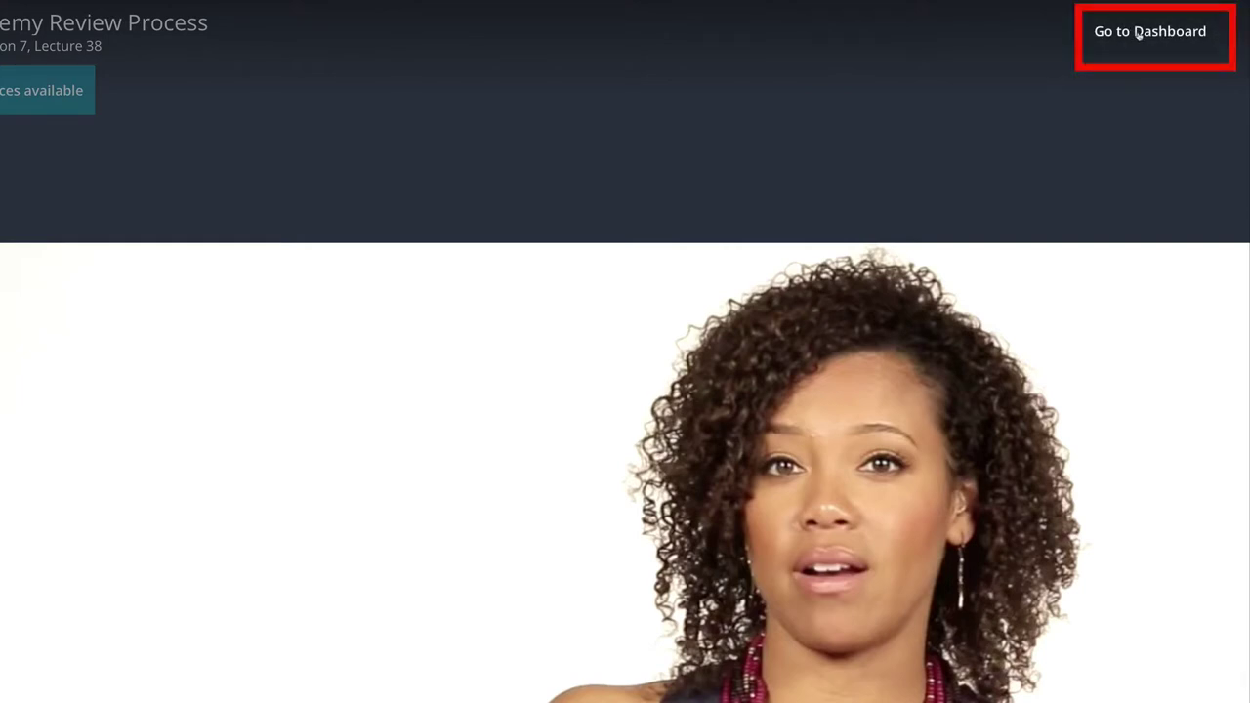
From the course dashboard, edit the existing review to two and a half stars.
{"action": "left_click", "coordinate": [1137, 33]}
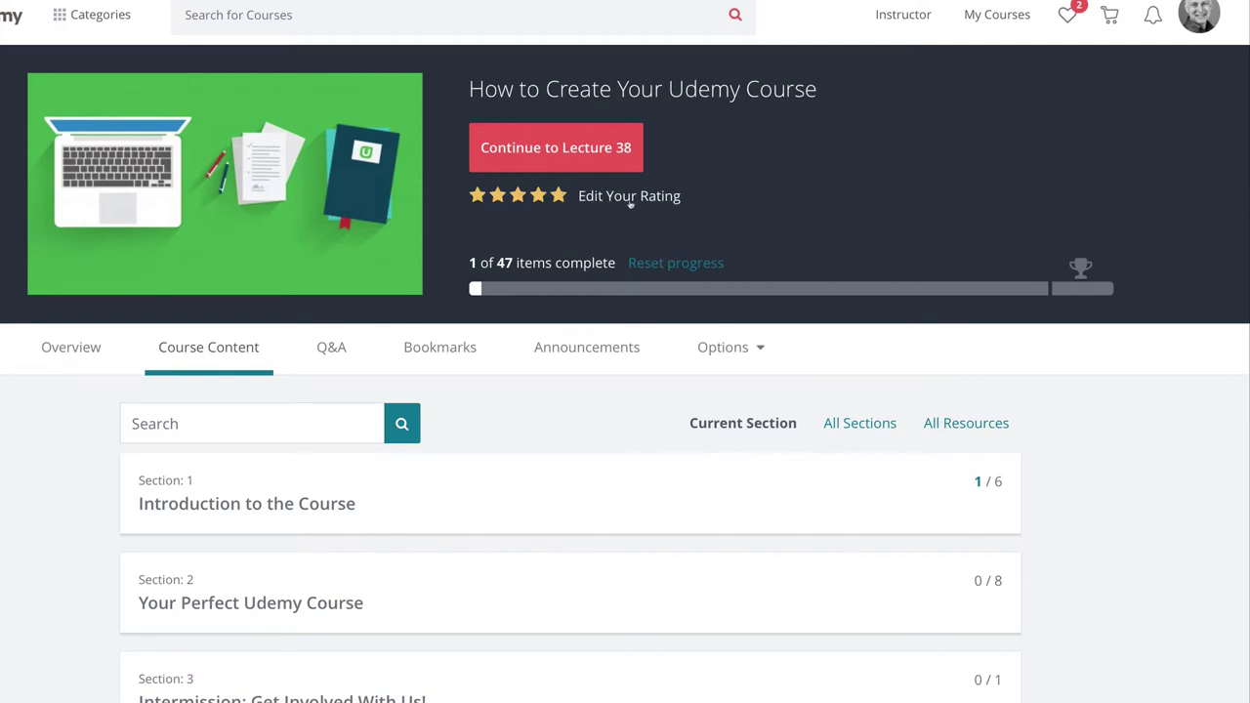
{"action": "left_click", "coordinate": [623, 198]}
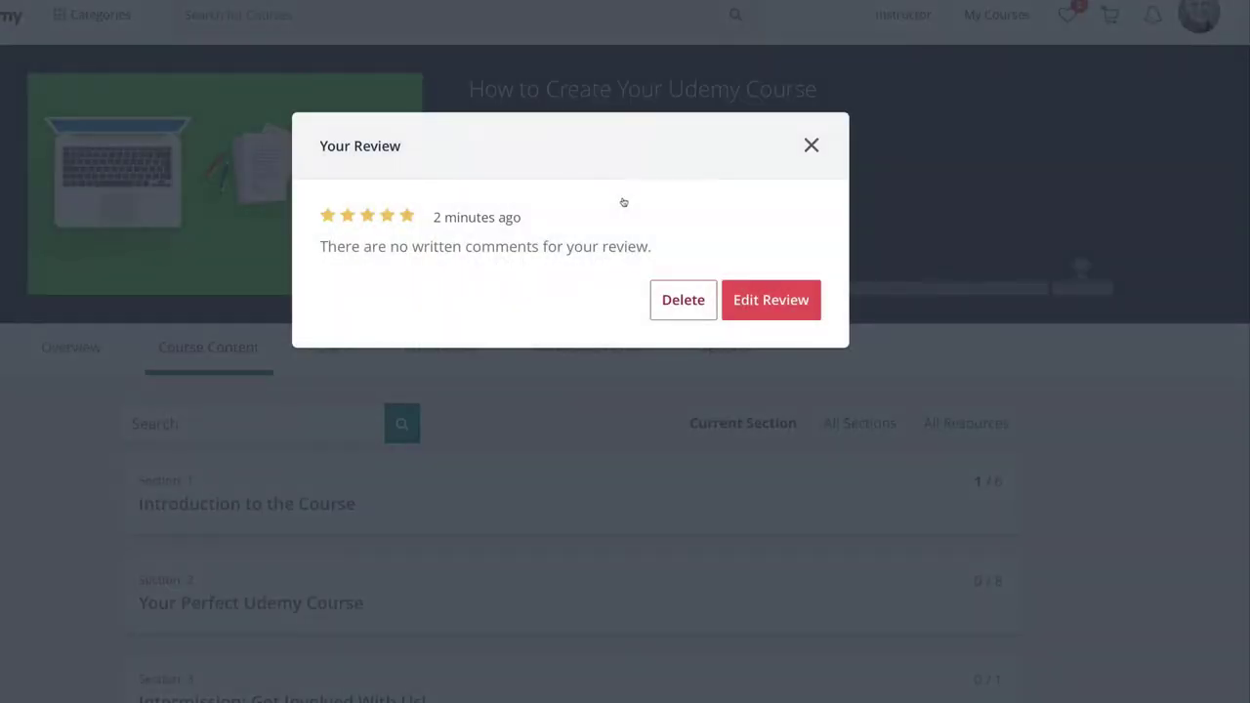
{"action": "left_click", "coordinate": [767, 308]}
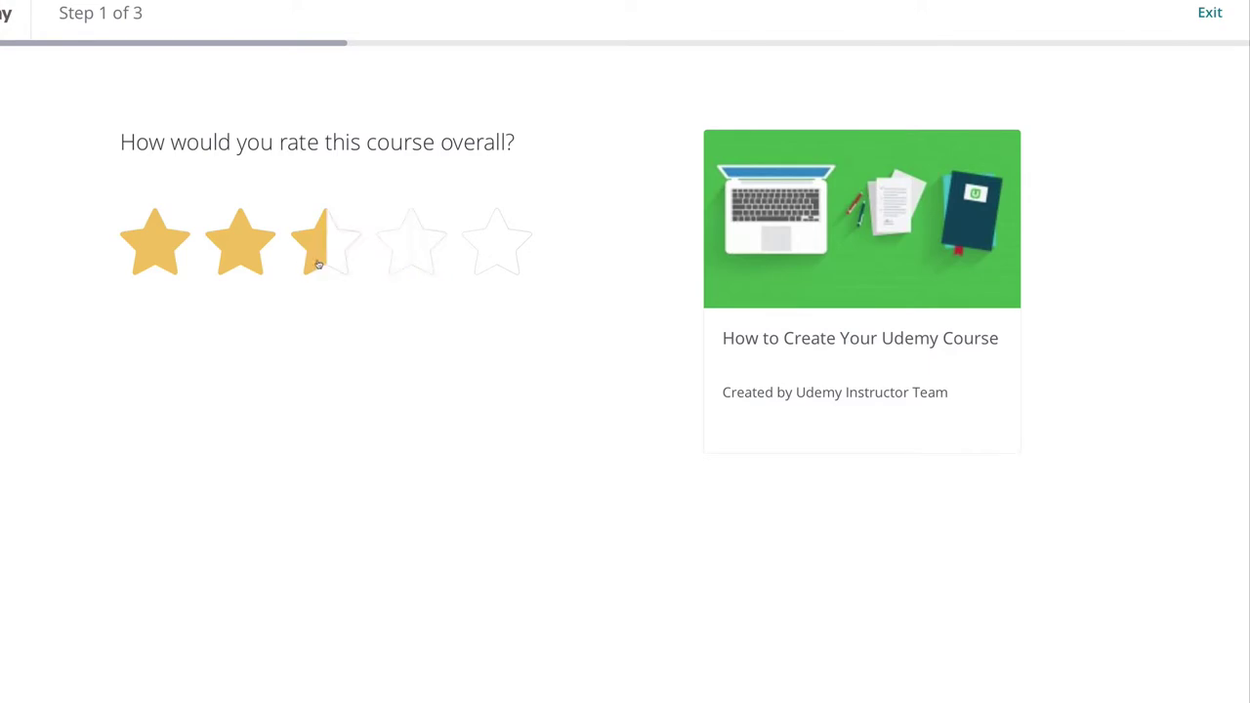
{"action": "left_click", "coordinate": [318, 264]}
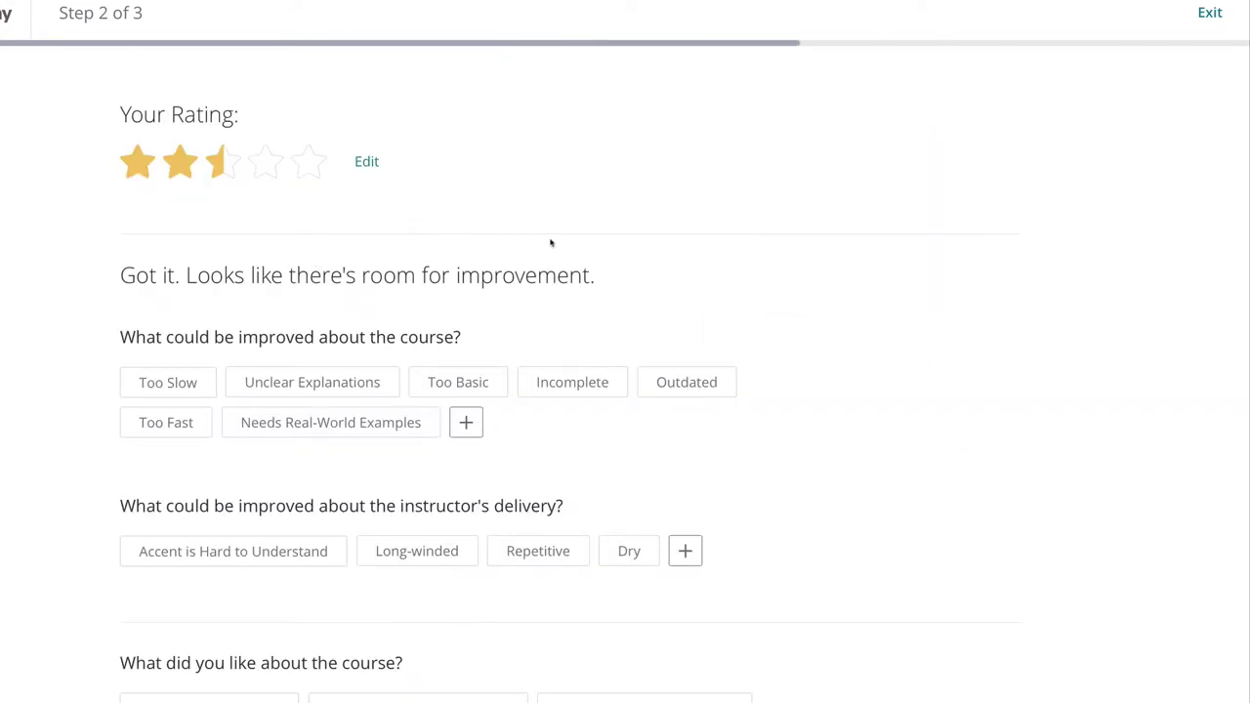
{"action": "scroll", "coordinate": [586, 242], "scroll_direction": "down", "scroll_amount": 1}
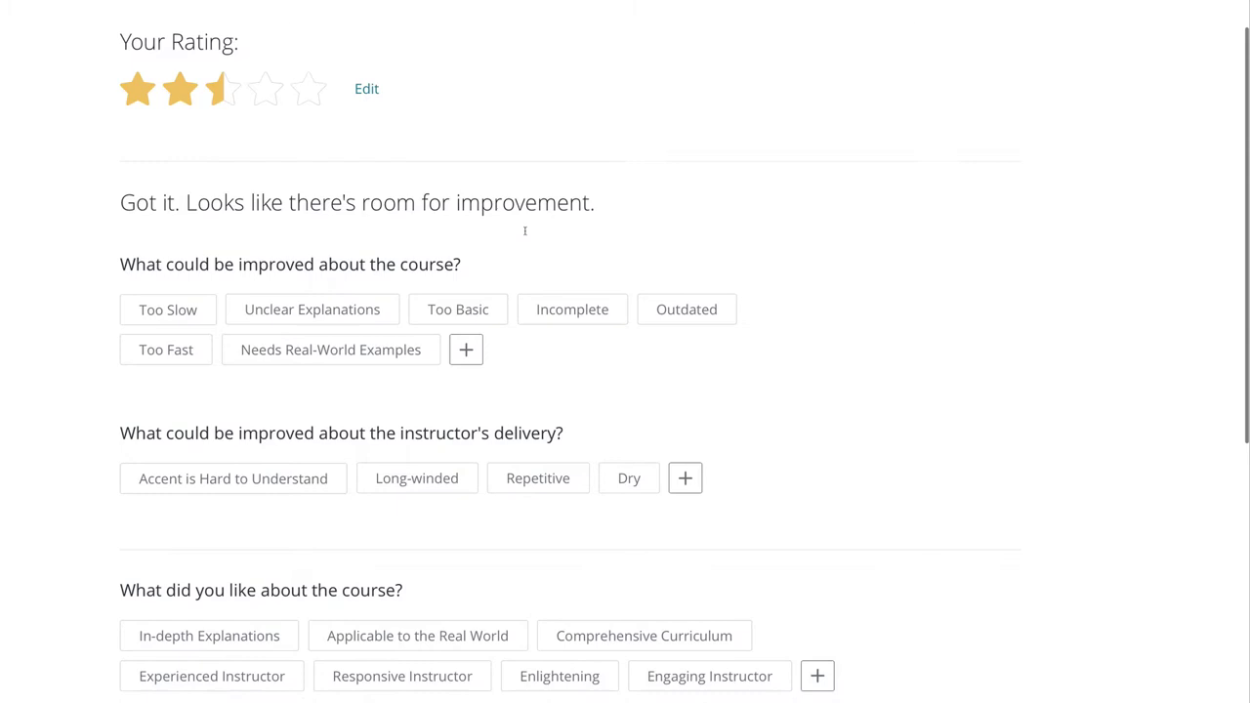
{"action": "scroll", "coordinate": [524, 230], "scroll_direction": "up", "scroll_amount": 1}
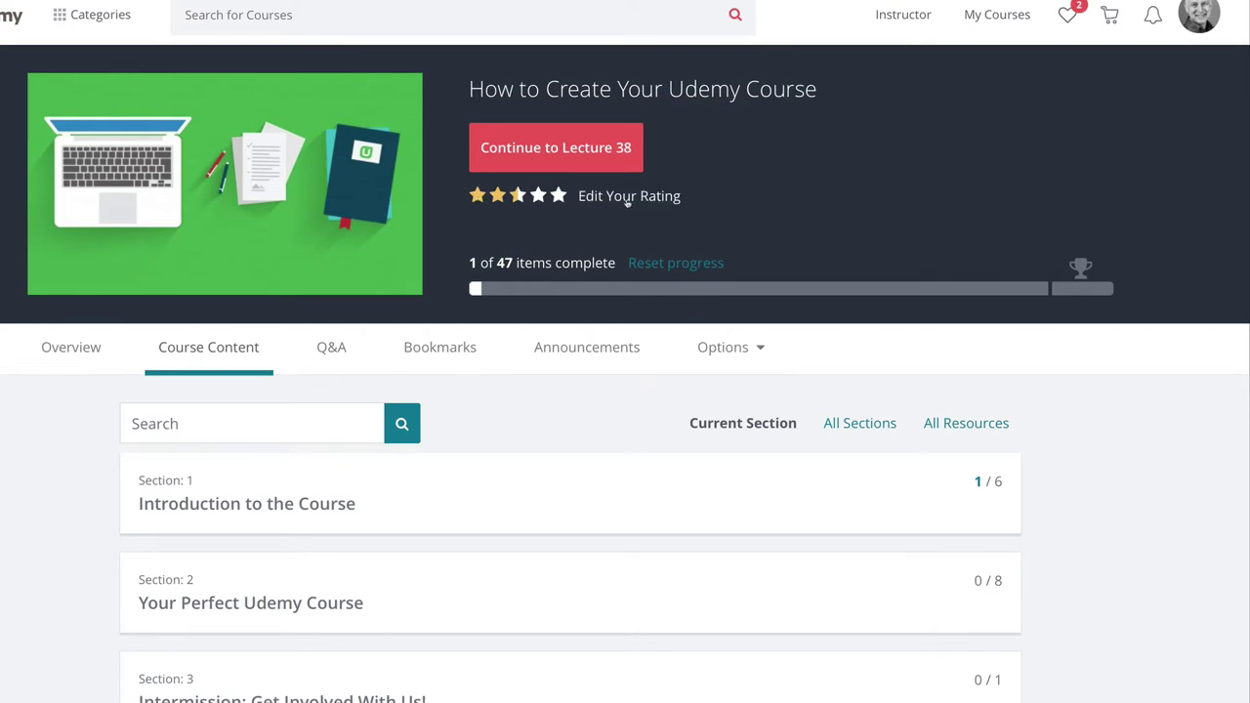
Open How to Create your Course Outline: Official Udemy Course from My Courses.
{"action": "mouse_move", "coordinate": [905, 14]}
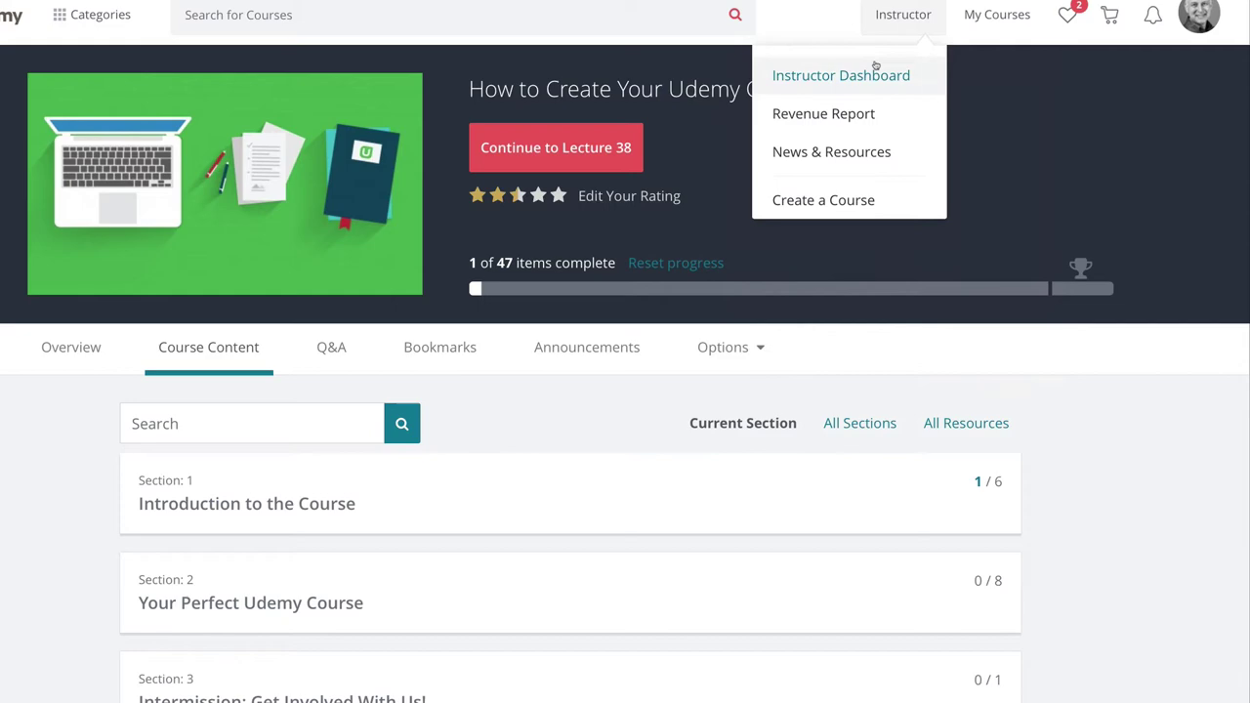
{"action": "left_click", "coordinate": [998, 17]}
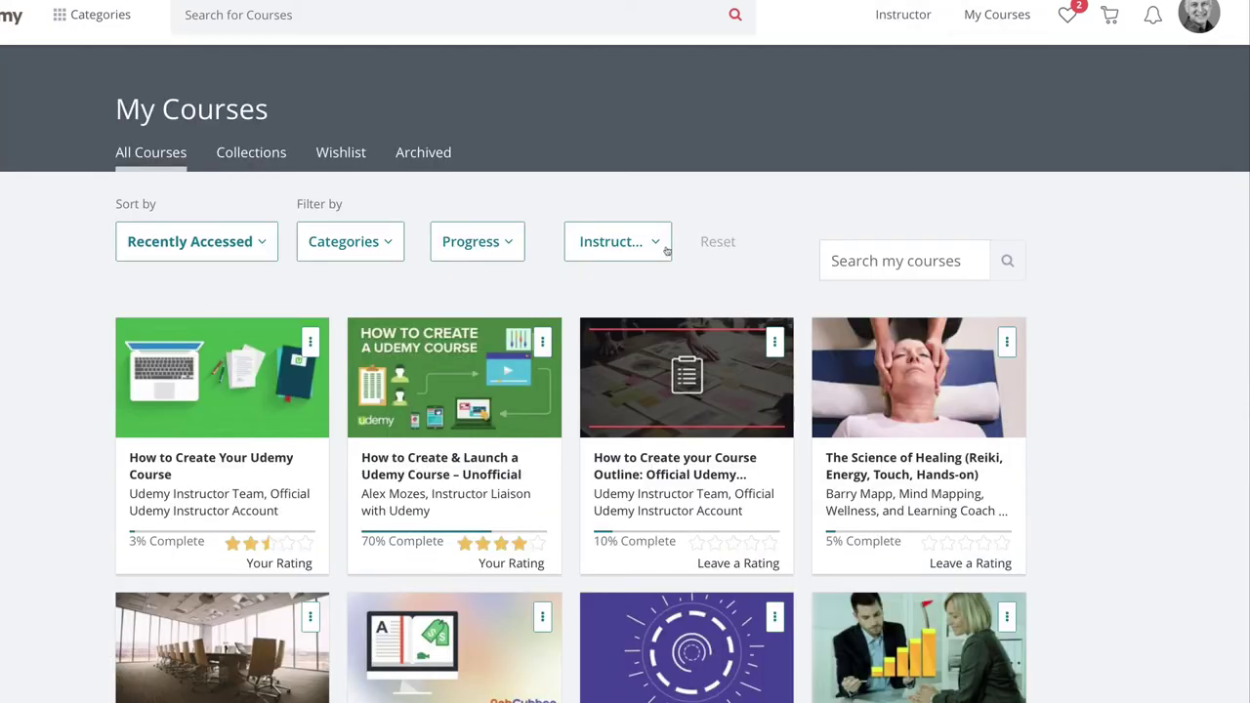
{"action": "scroll", "coordinate": [666, 251], "scroll_direction": "down", "scroll_amount": 1}
{"action": "scroll", "coordinate": [666, 251], "scroll_direction": "down", "scroll_amount": 2}
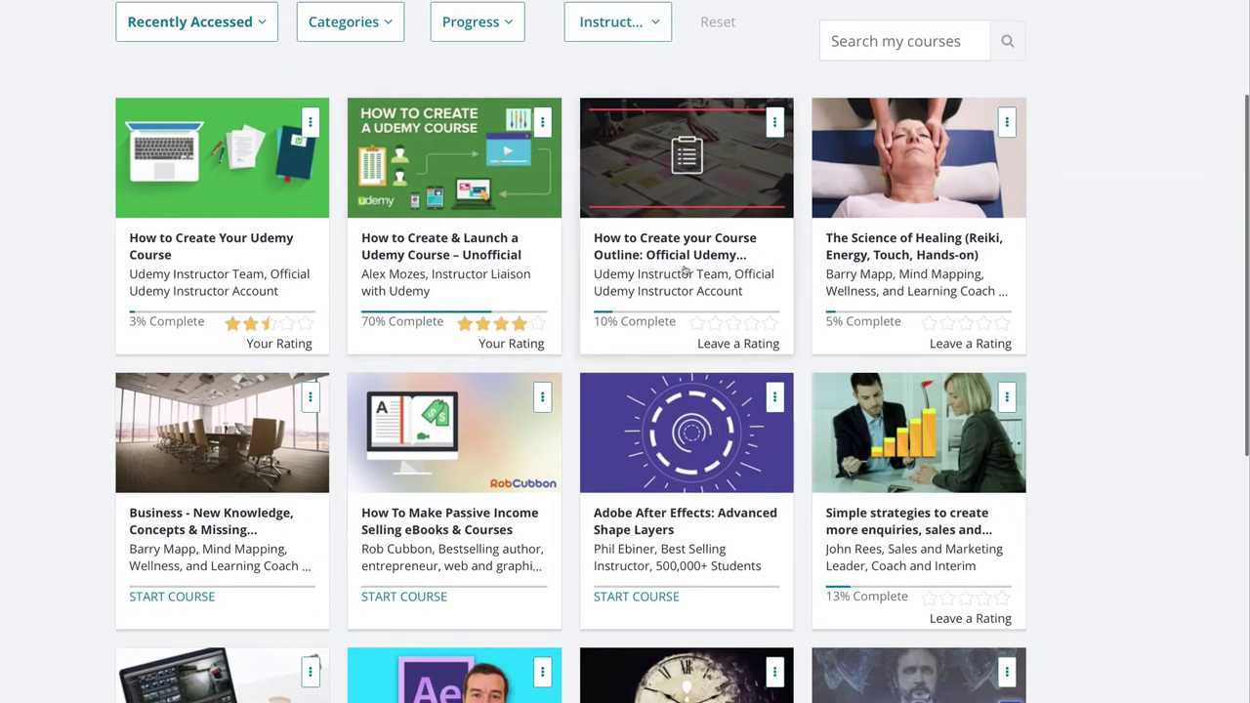
{"action": "left_click", "coordinate": [639, 247]}
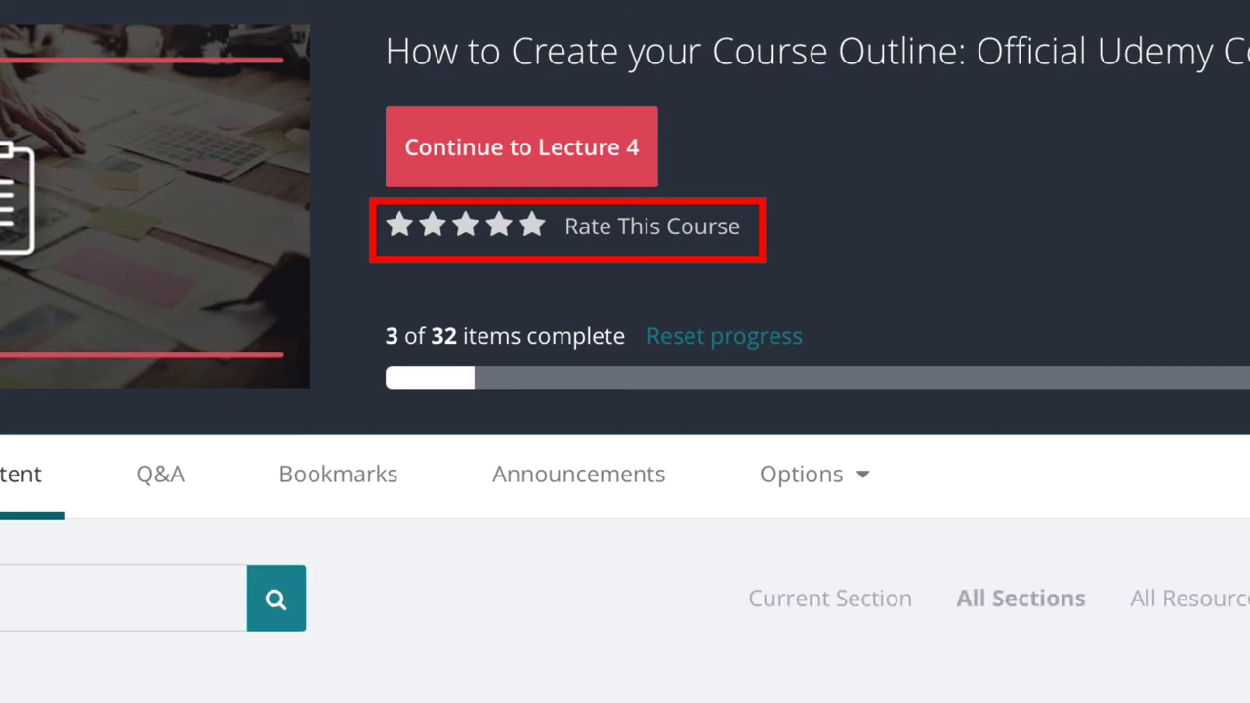
Check the course's Q&A and Bookmarks, then start rating the course.
{"action": "left_click", "coordinate": [159, 476]}
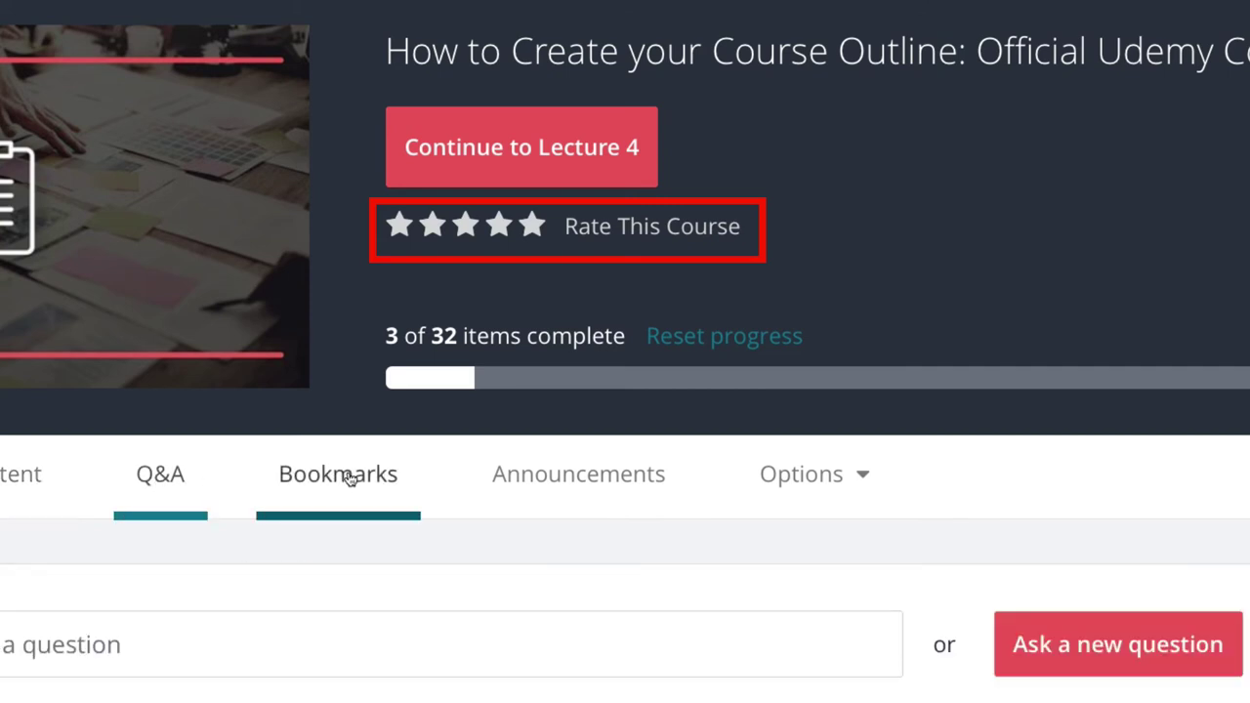
{"action": "left_click", "coordinate": [350, 479]}
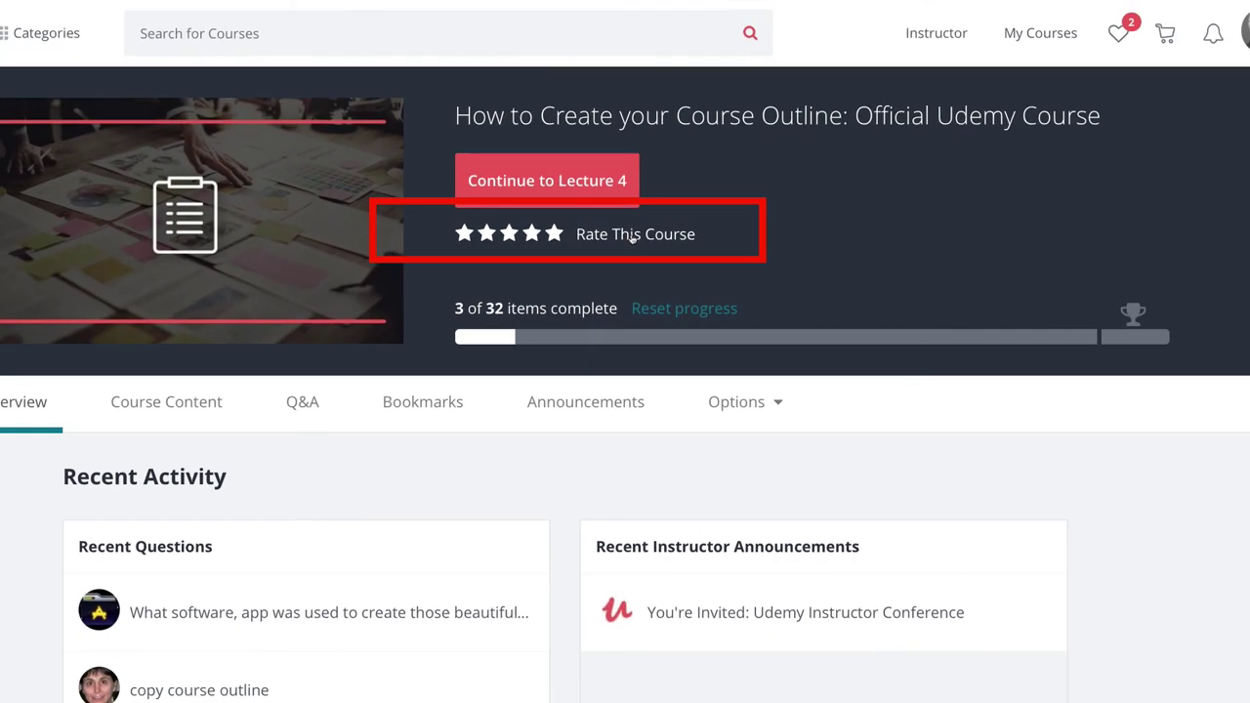
{"action": "left_click", "coordinate": [645, 234]}
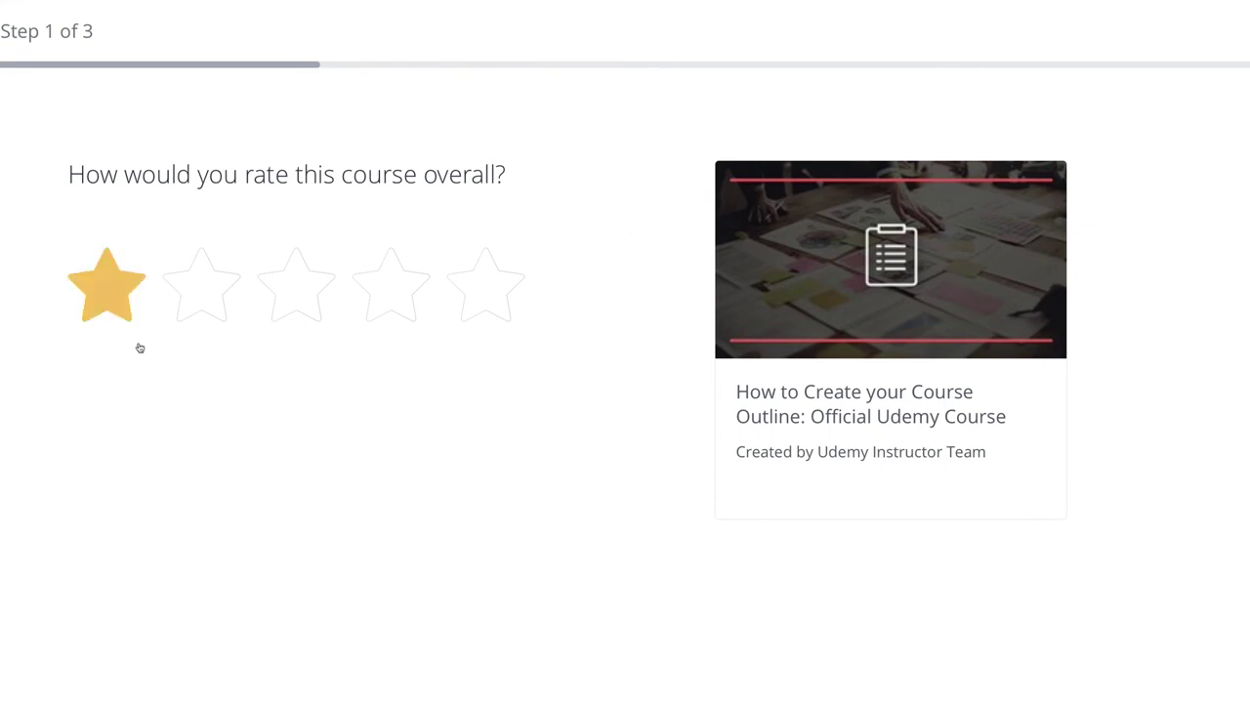